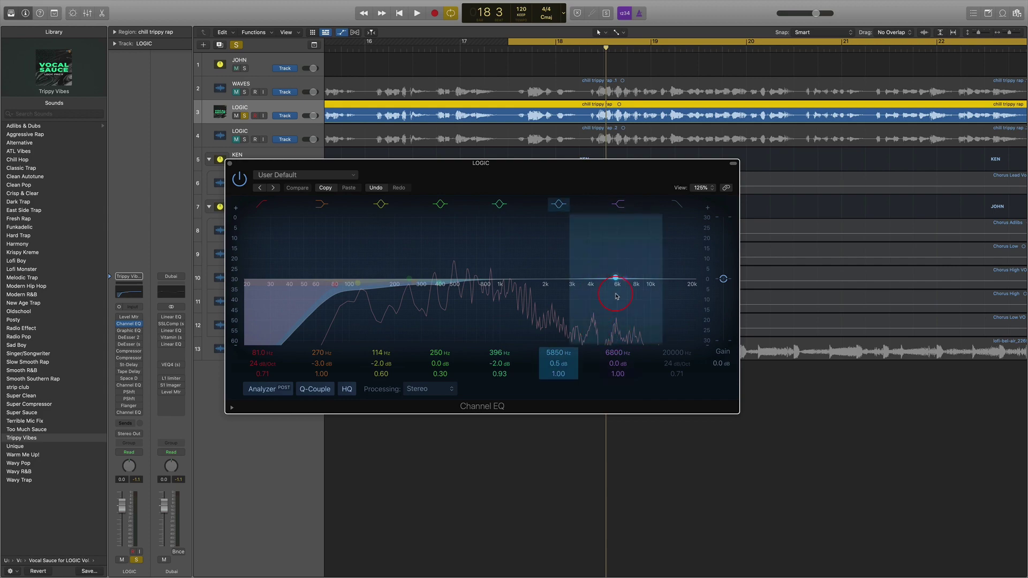
- Sweep the Channel EQ's 5850 Hz bell band to 6600 Hz at +5.4 dB during playback, then bypass and close the EQ
key(space)
click(500, 142)
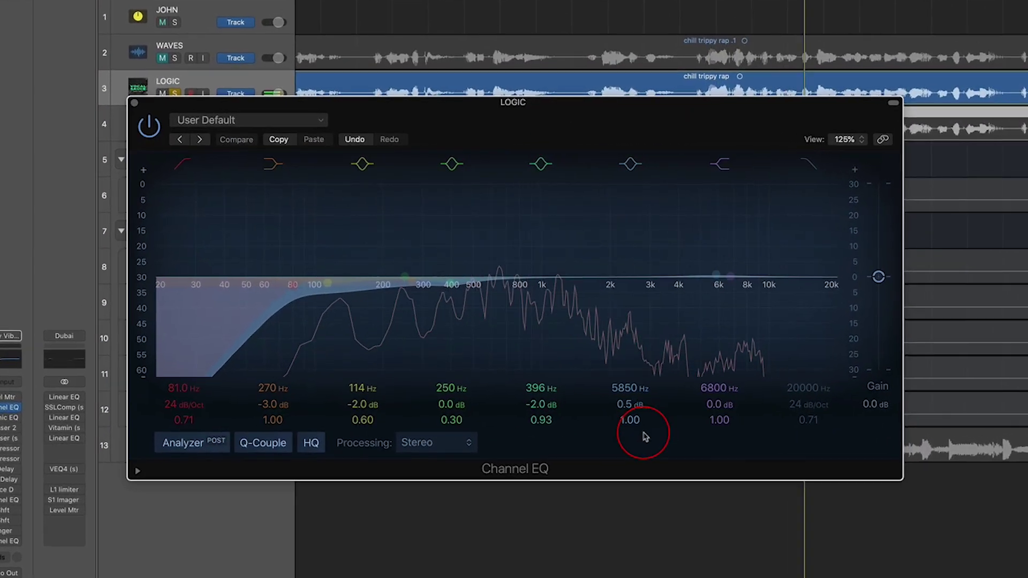
drag(672, 355, 720, 249)
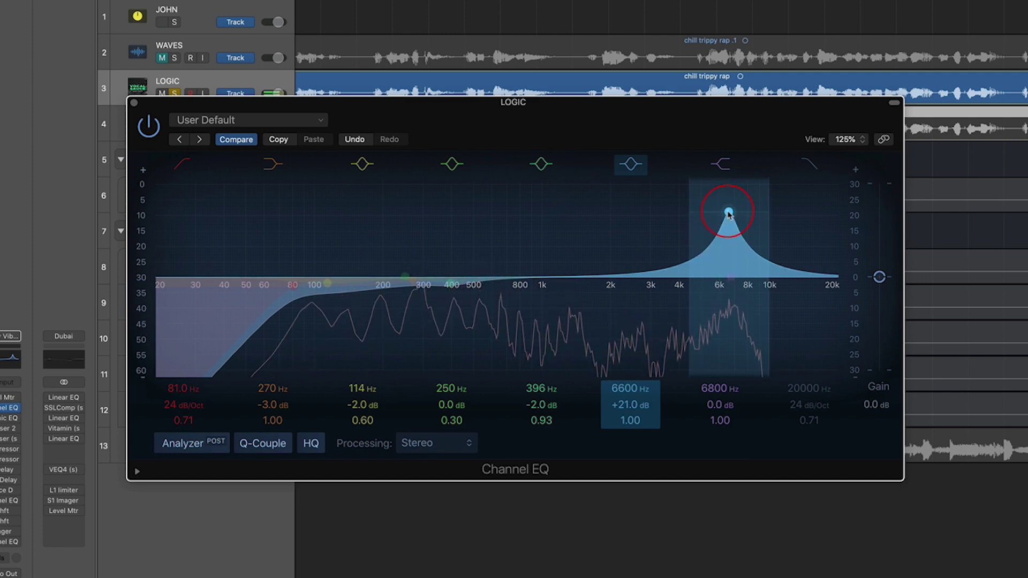
drag(729, 214, 728, 268)
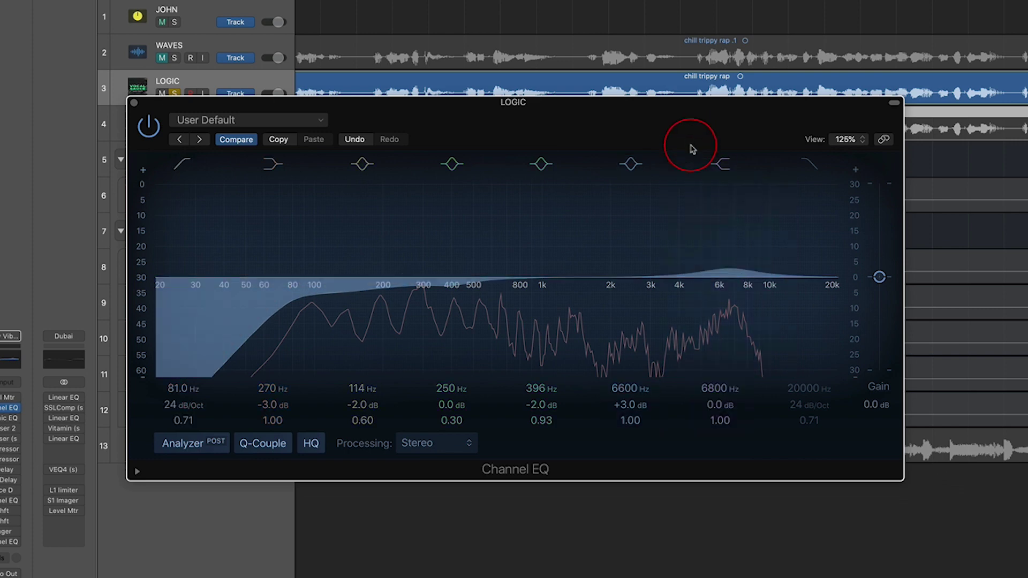
drag(739, 245, 739, 236)
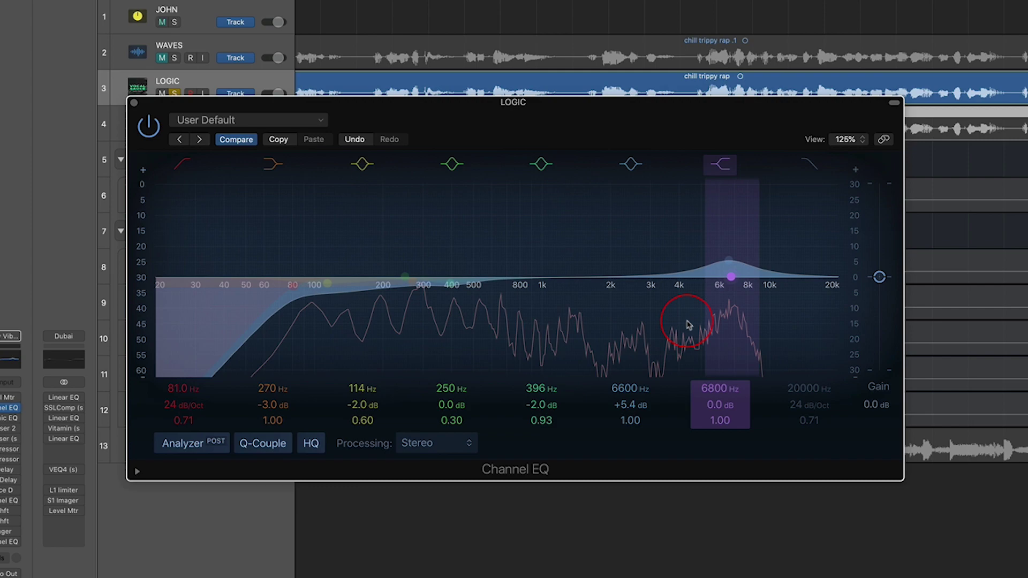
click(149, 126)
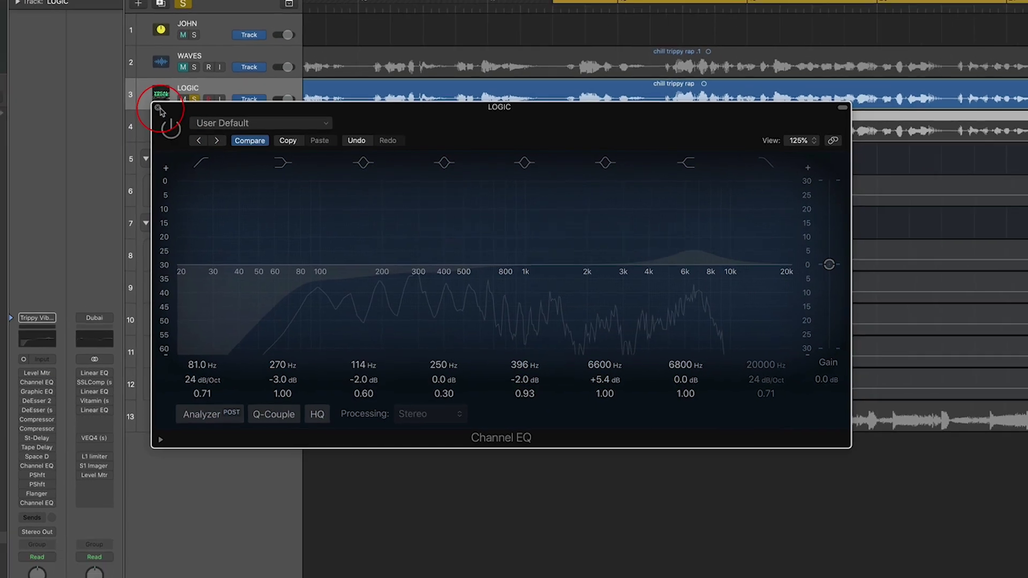
click(134, 102)
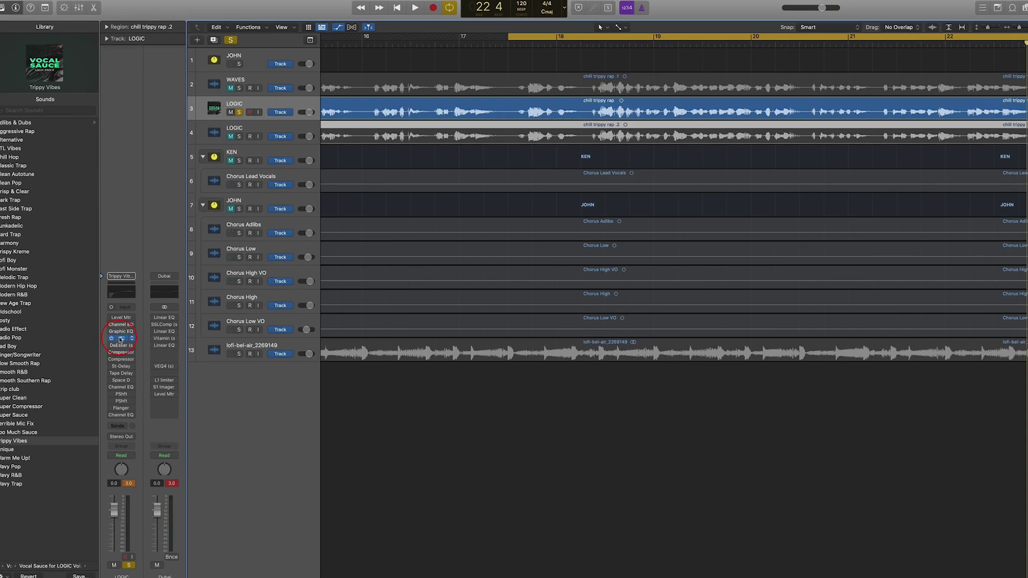
- Recall the Factory Default setting in the LOGIC track's DeEsser 2 and set its range to Wide
click(121, 339)
drag(482, 105, 505, 142)
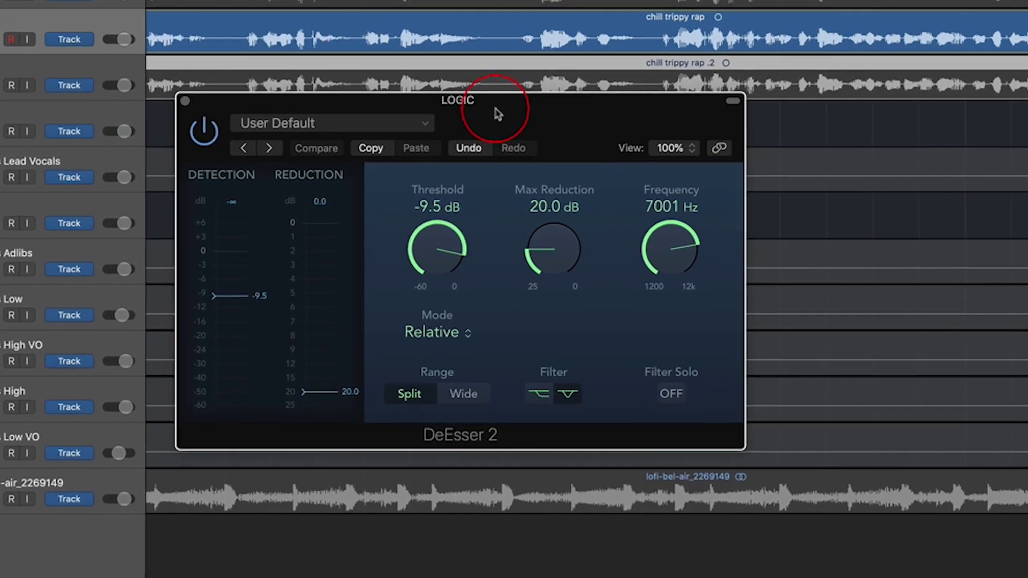
drag(497, 113, 489, 95)
click(290, 104)
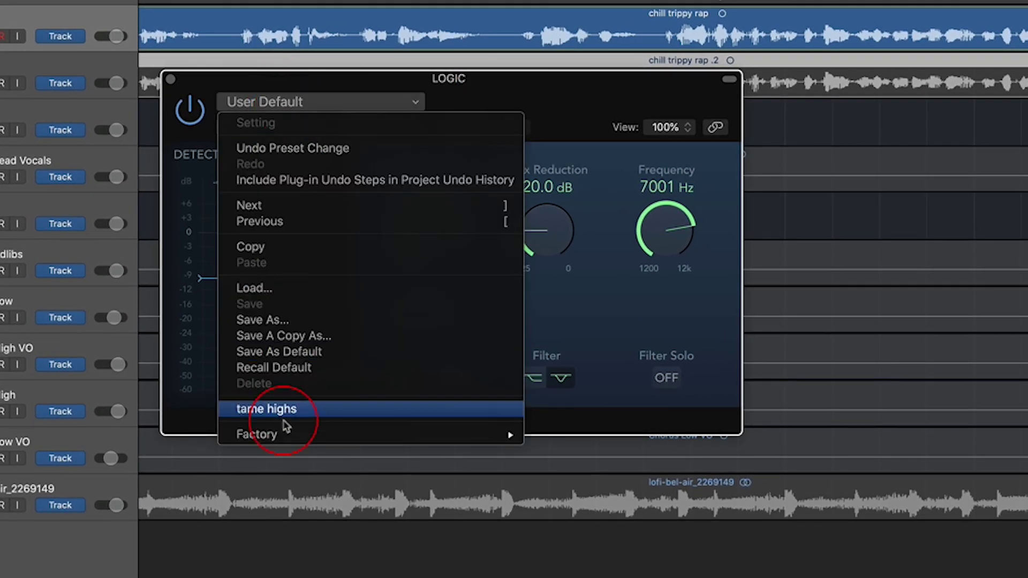
click(292, 366)
drag(571, 117, 635, 192)
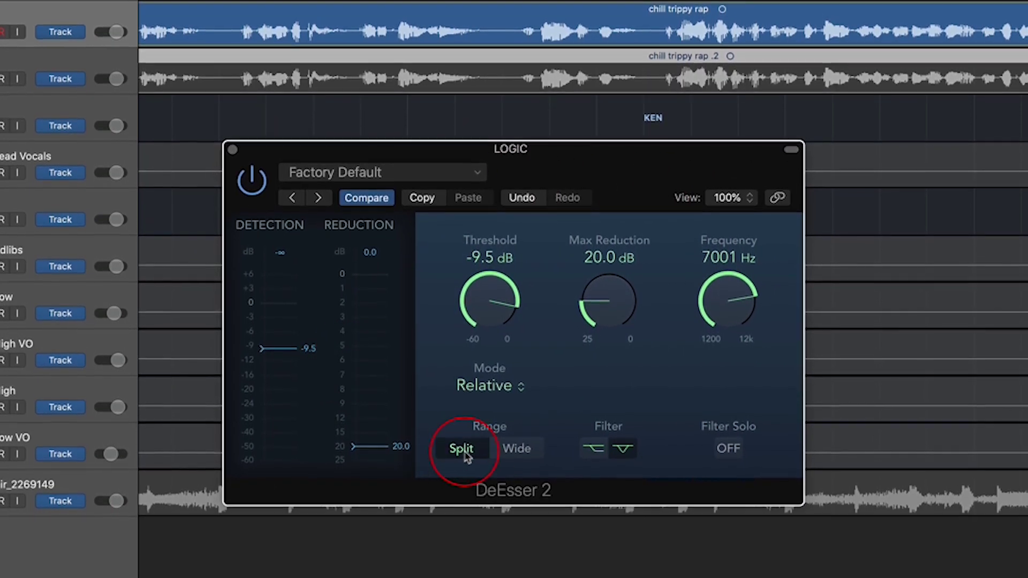
click(515, 449)
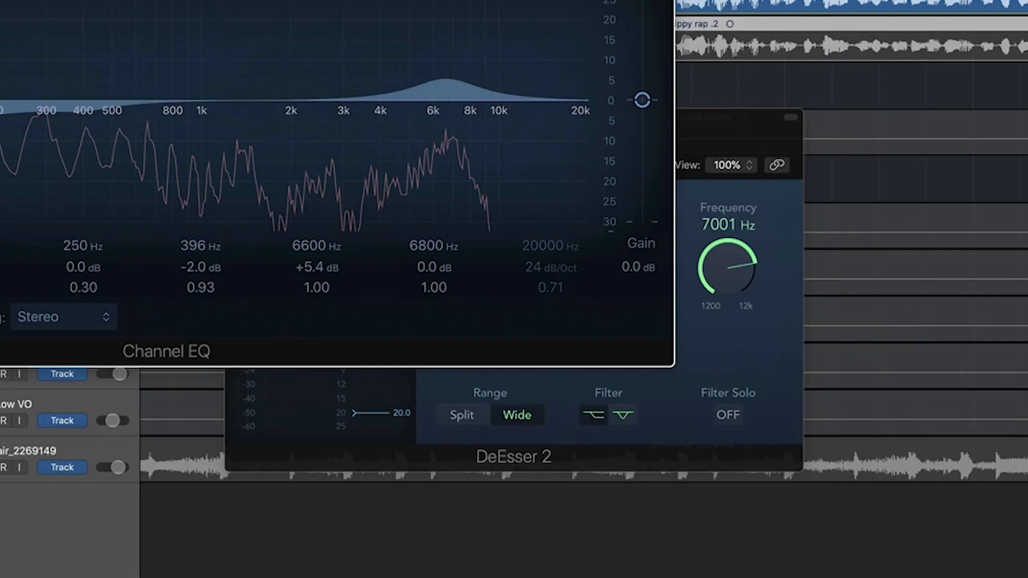
- In the Channel EQ, set the high shelf to 5650 Hz at -1.5 dB and the 6600 Hz band to +0.8 dB
drag(454, 108, 319, 129)
drag(411, 193, 504, 207)
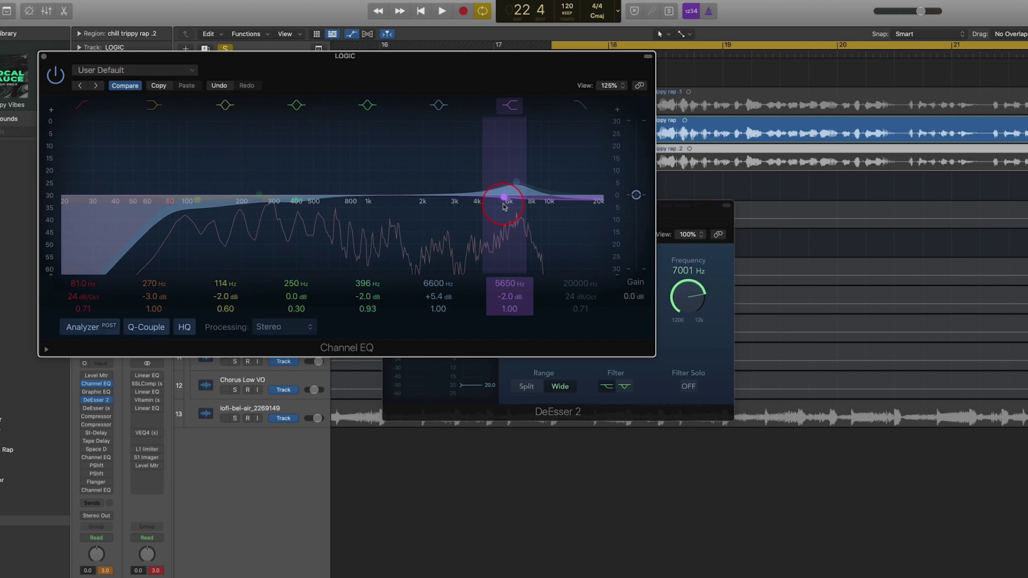
drag(323, 78, 781, 226)
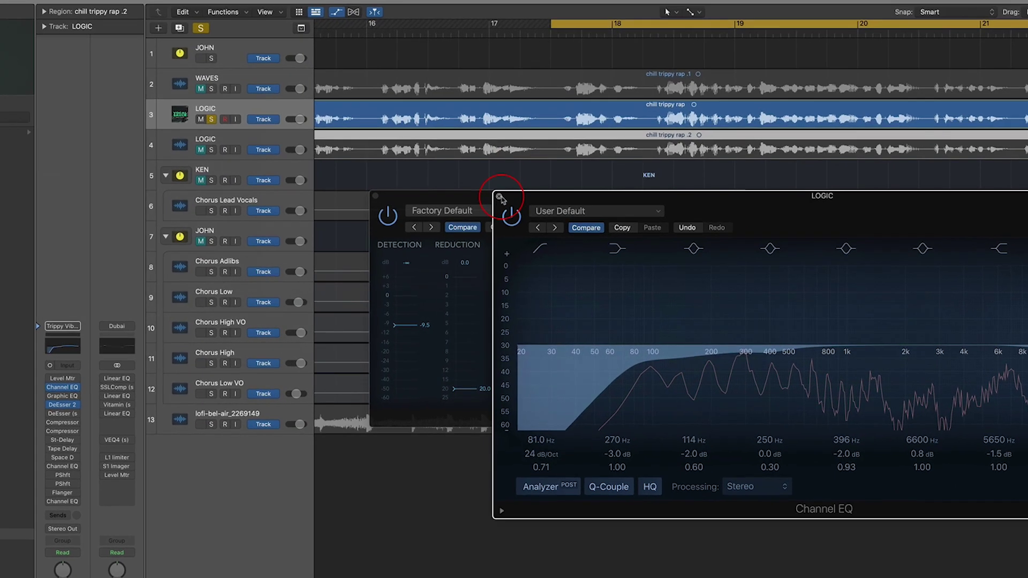
click(504, 206)
- Set the DeEsser 2 detection mode to Absolute
drag(590, 213, 583, 206)
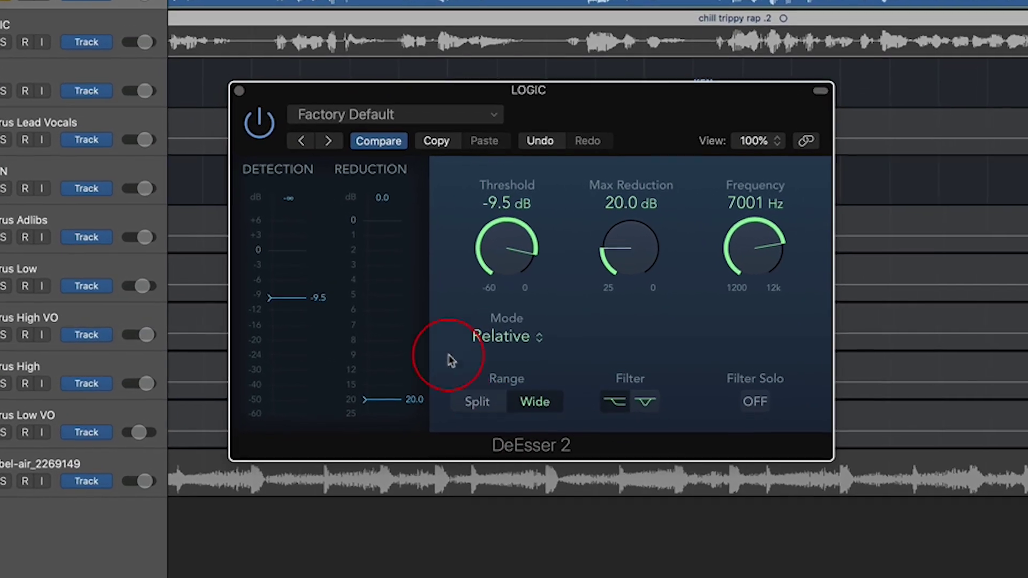
click(506, 335)
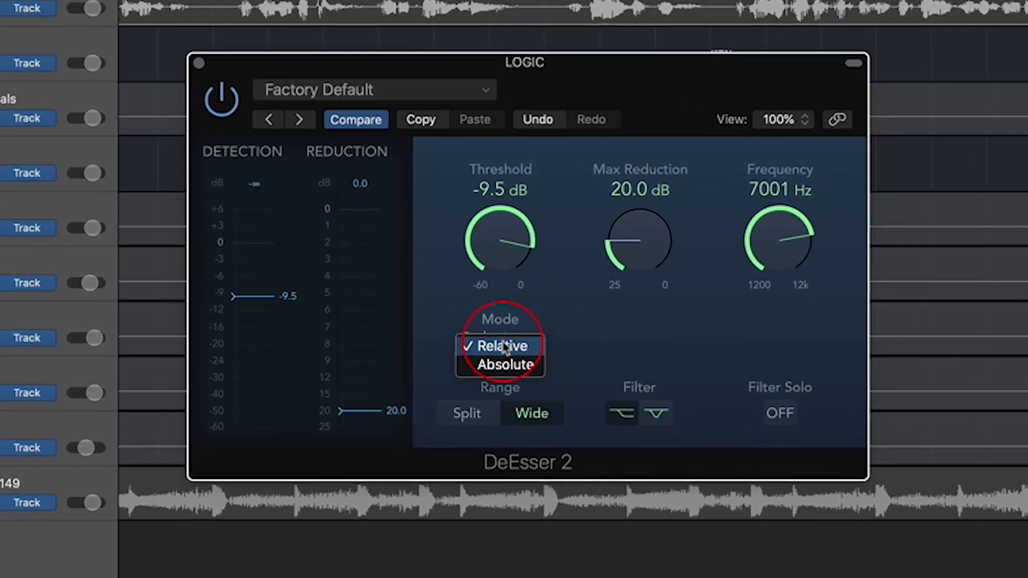
click(503, 368)
drag(702, 63, 737, 57)
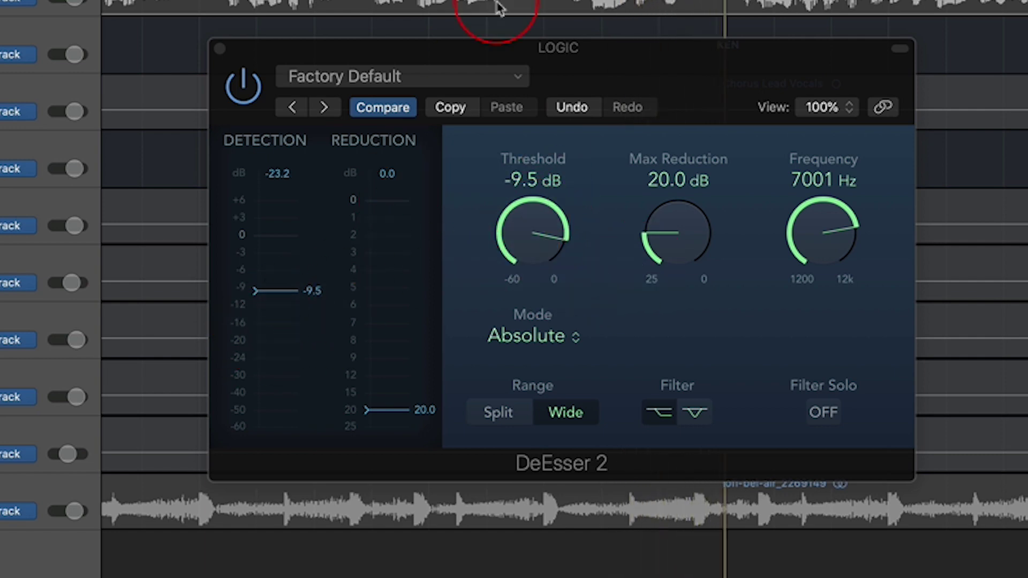
- Lower the DeEsser 2 threshold to -28.3 dB while auditioning the solo vocal
drag(531, 227, 523, 372)
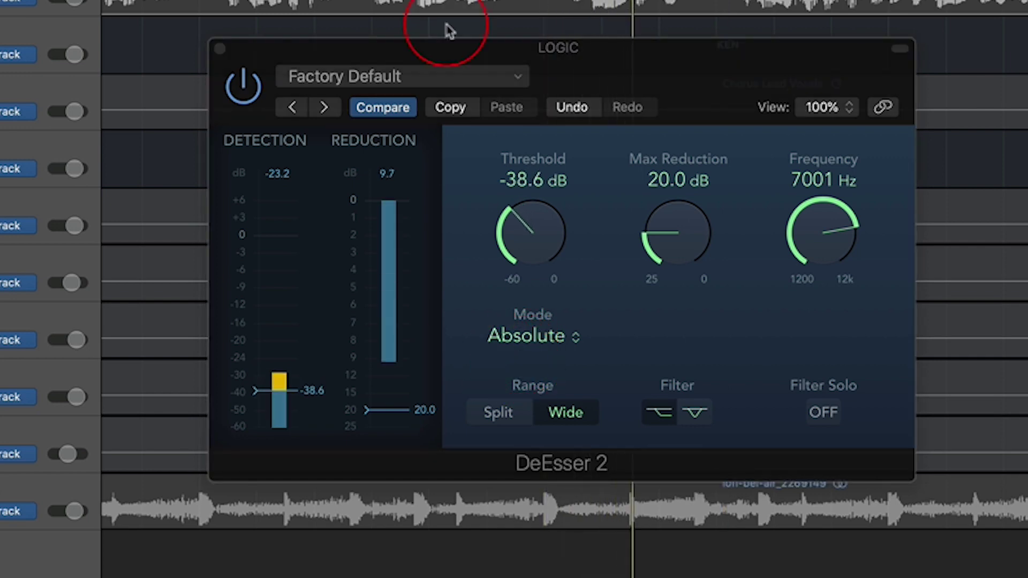
click(533, 252)
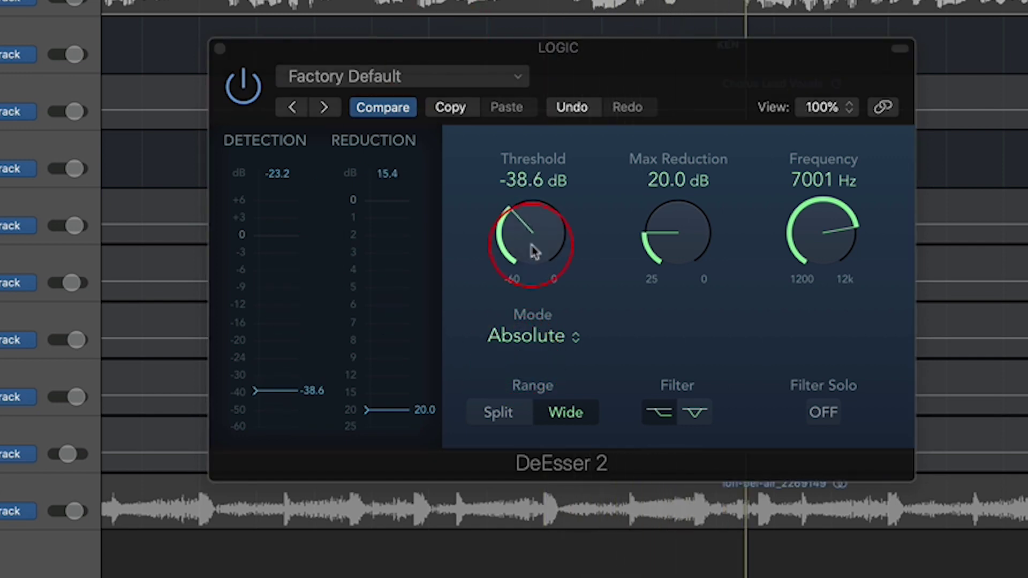
drag(532, 246, 541, 218)
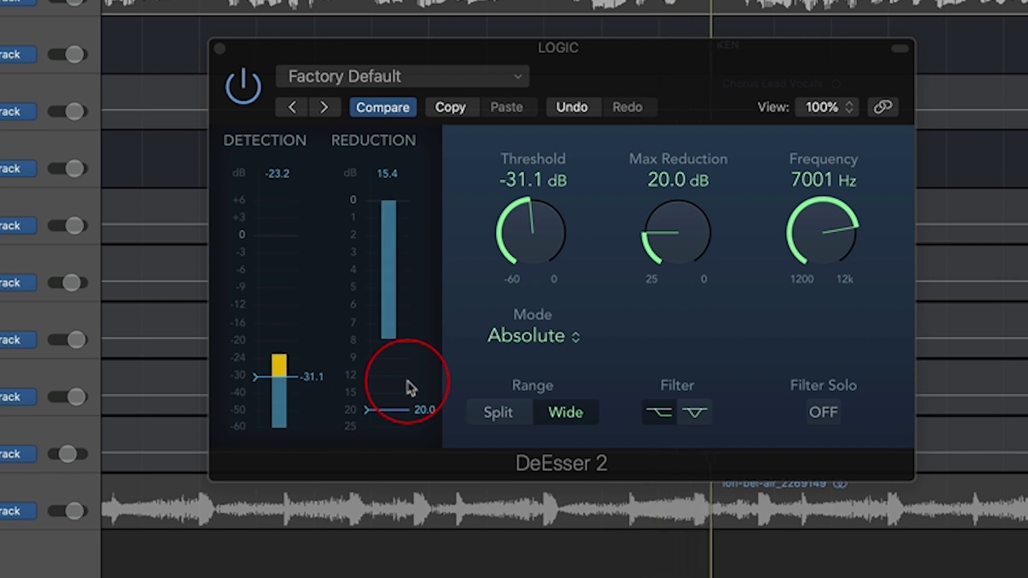
drag(509, 243, 518, 244)
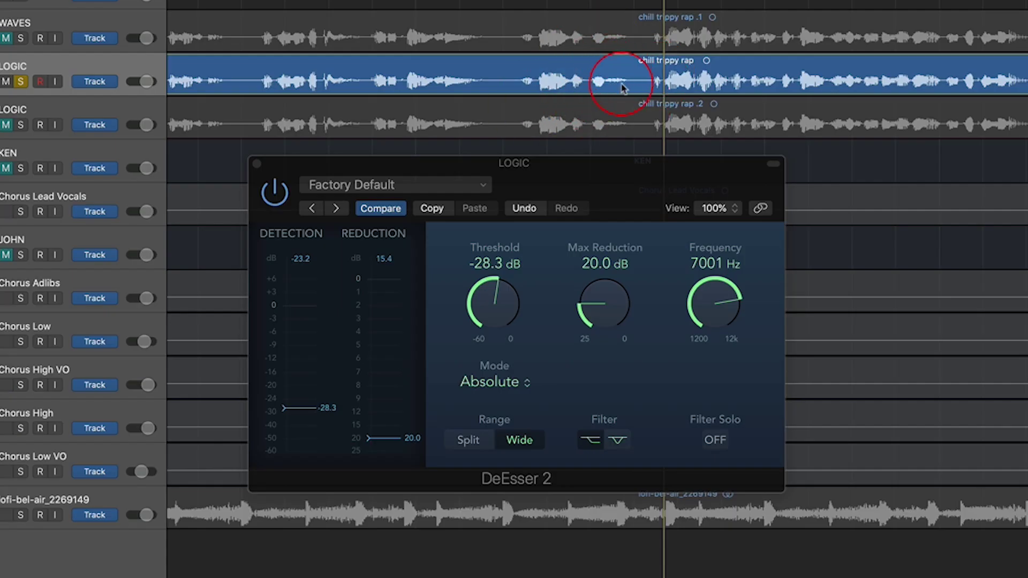
key(super+Right)
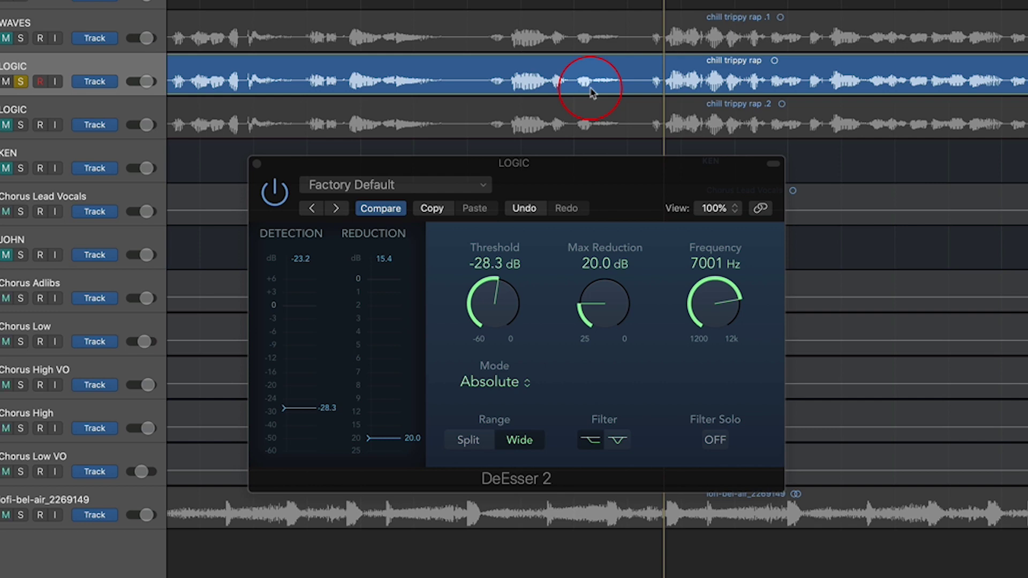
key(space)
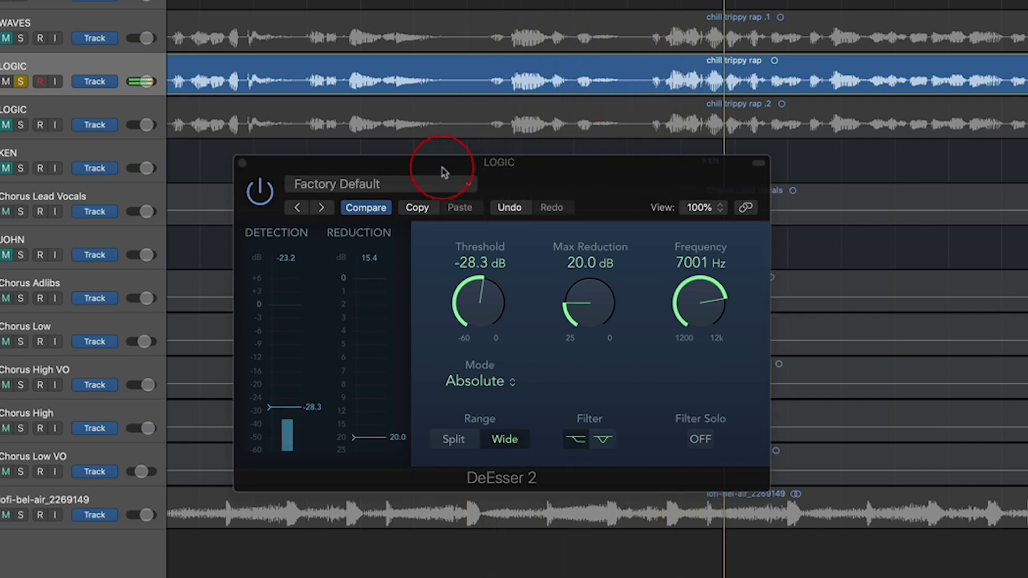
key(space)
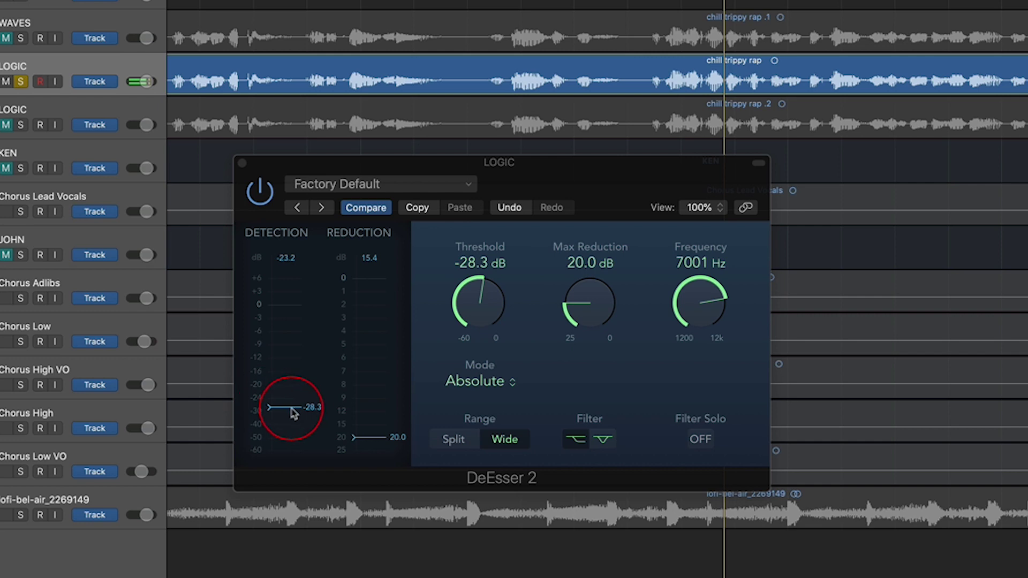
- Set DeEsser 2's maximum reduction to 25 dB and its frequency to 5810 Hz, and save the settings as default
click(586, 311)
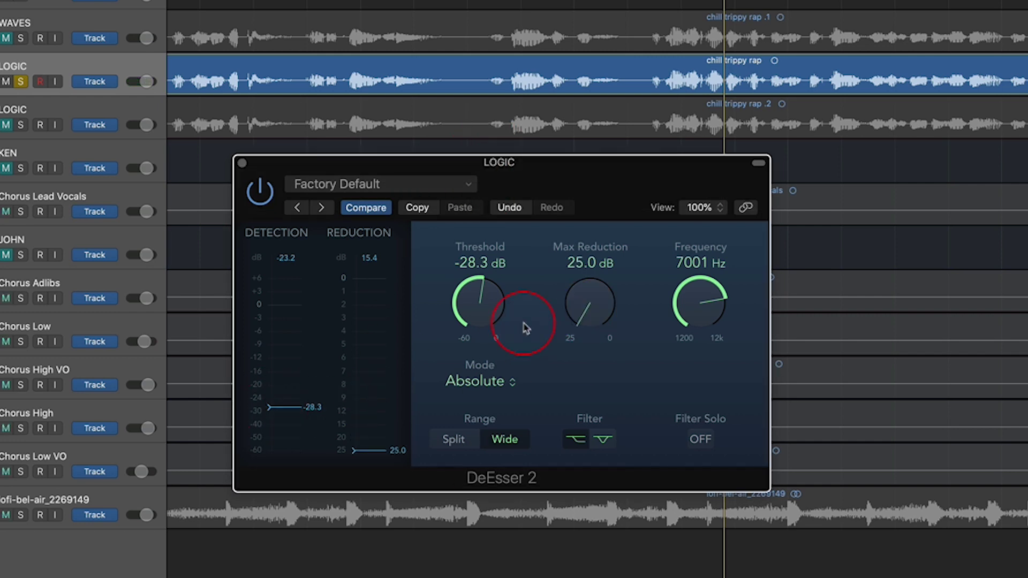
drag(586, 273, 598, 478)
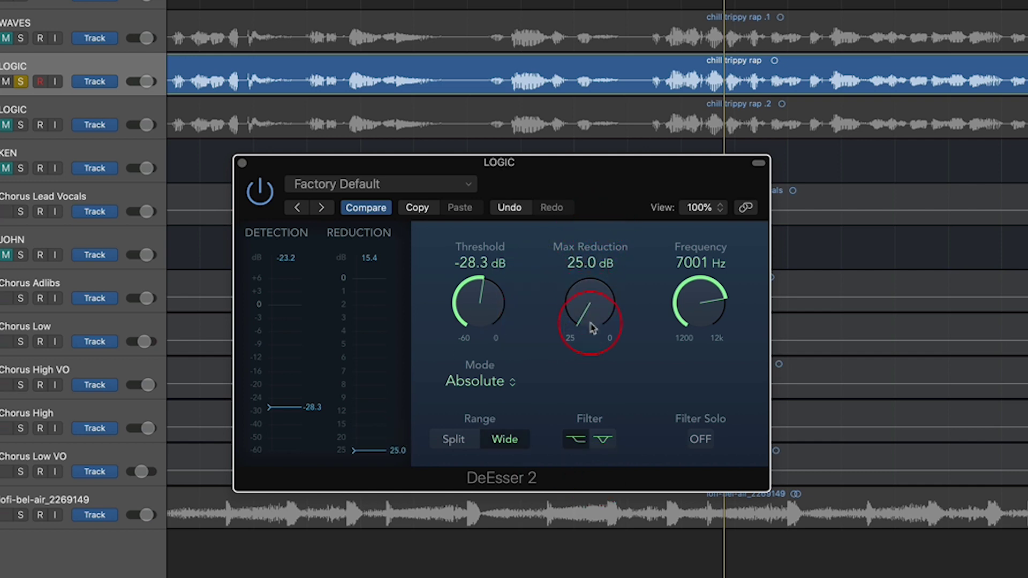
click(697, 310)
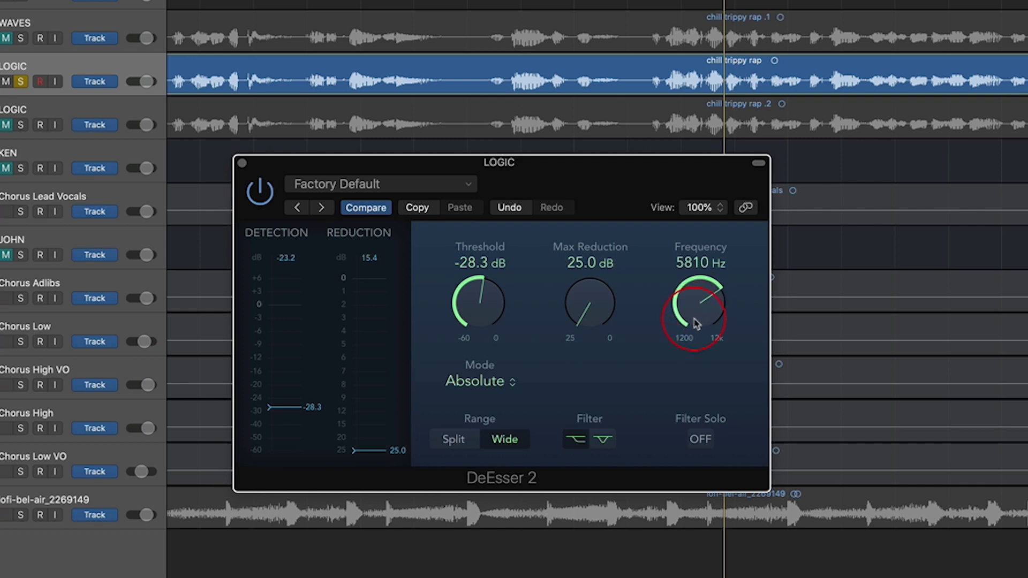
drag(525, 192, 570, 193)
click(428, 183)
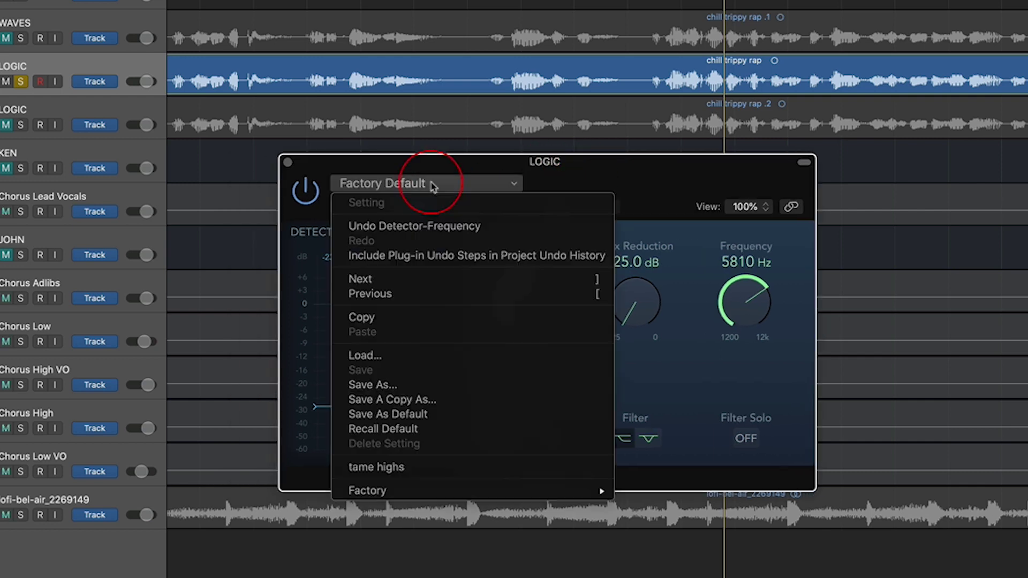
click(400, 415)
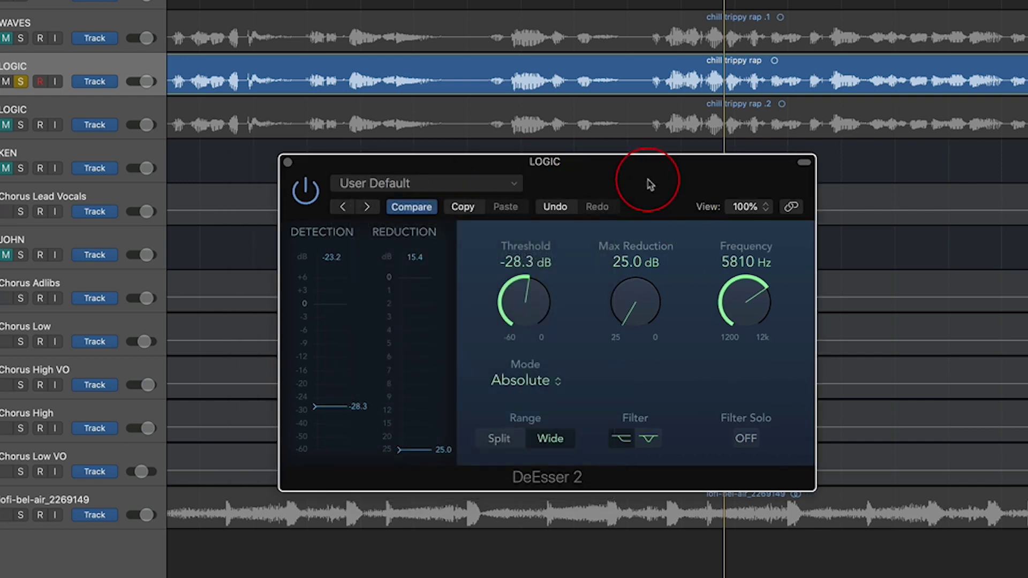
- Lower the DeEsser 2 threshold to -31.2 dB, replace the saved default with these settings and close the plug-in
drag(649, 184, 609, 170)
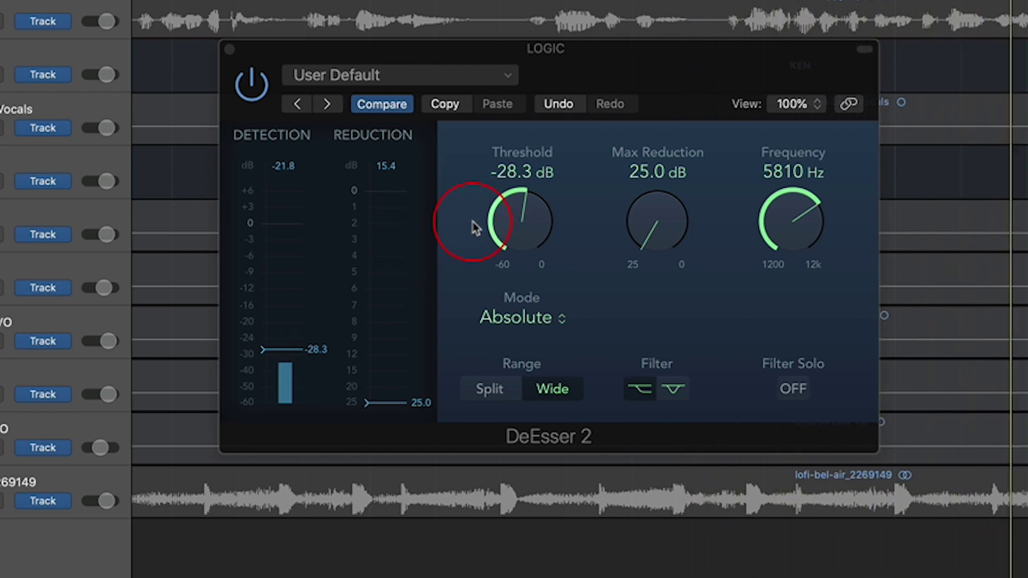
drag(527, 219, 517, 216)
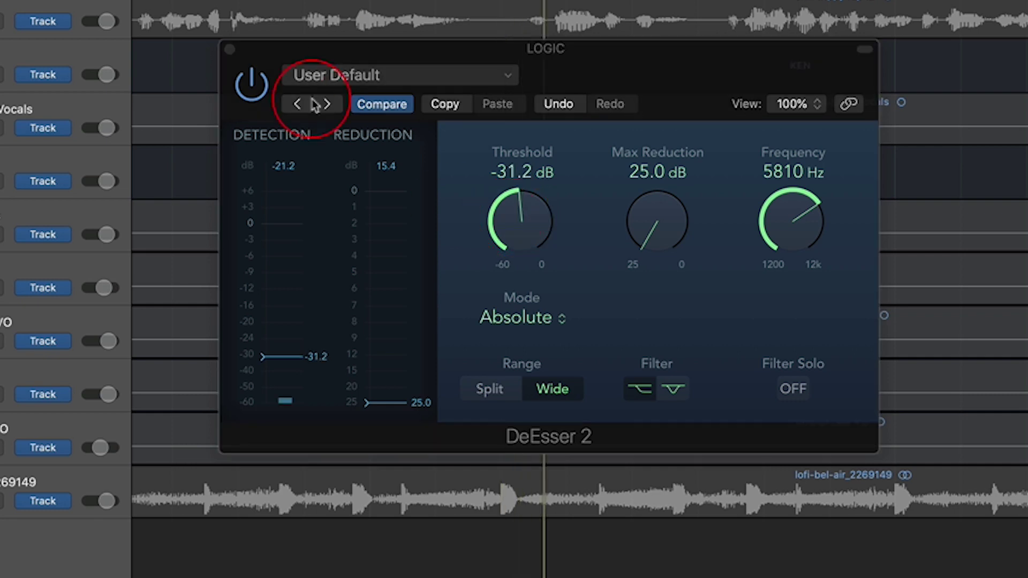
click(305, 72)
click(342, 358)
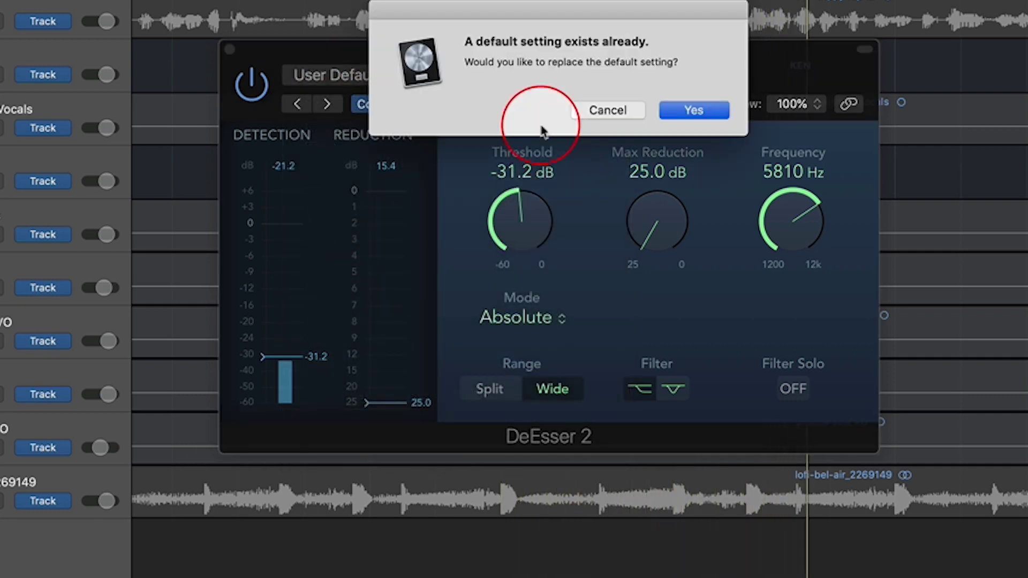
click(694, 107)
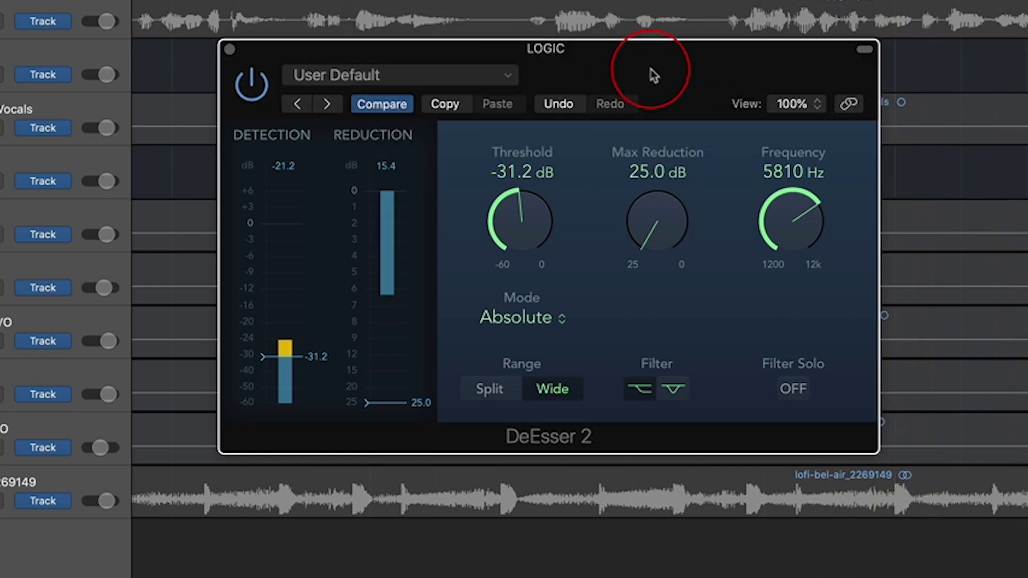
click(254, 92)
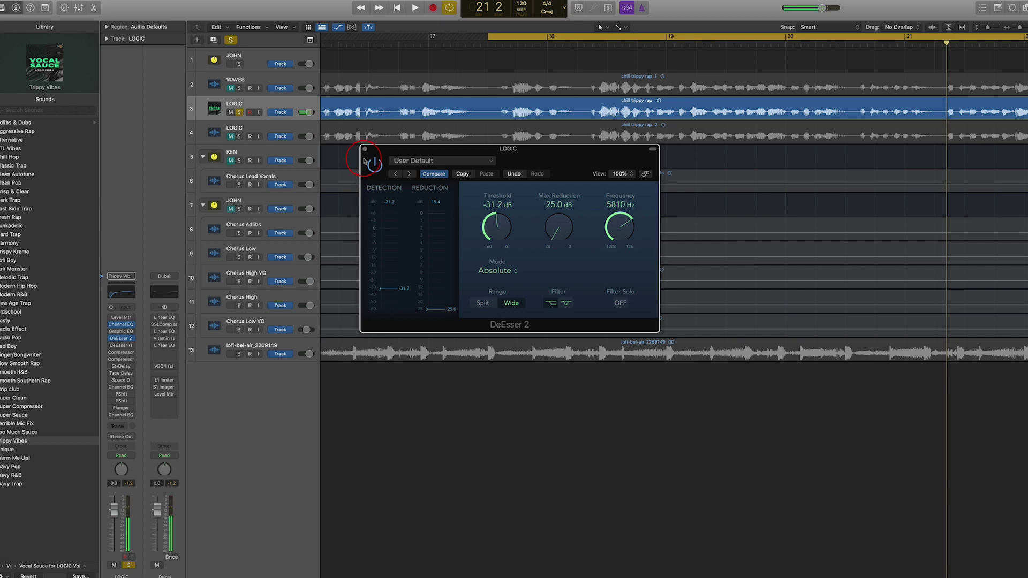
click(364, 149)
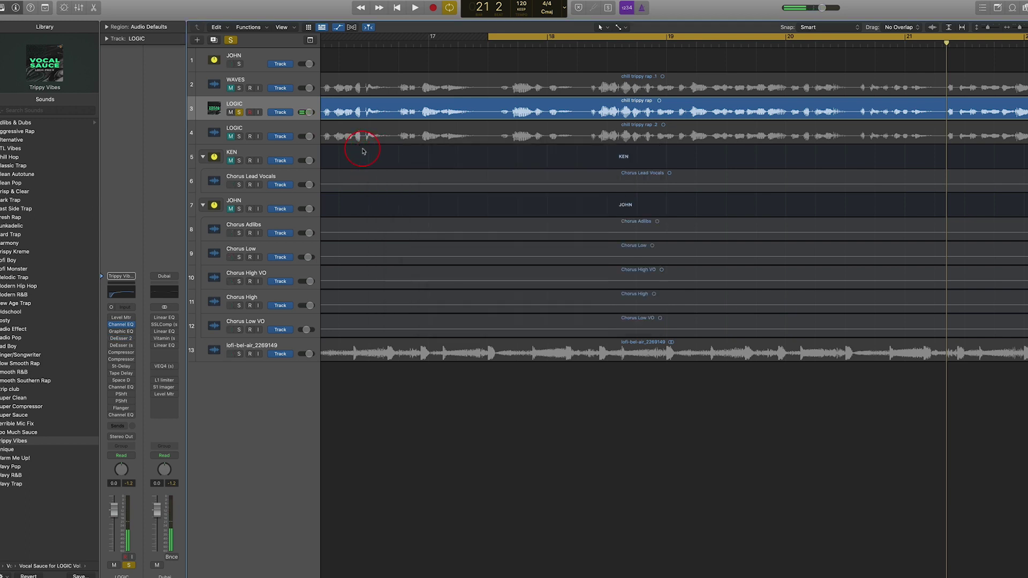
- Open the DeEsser (s) plug-in on the LOGIC vocal track and set its frequency to 5800 Hz
click(118, 345)
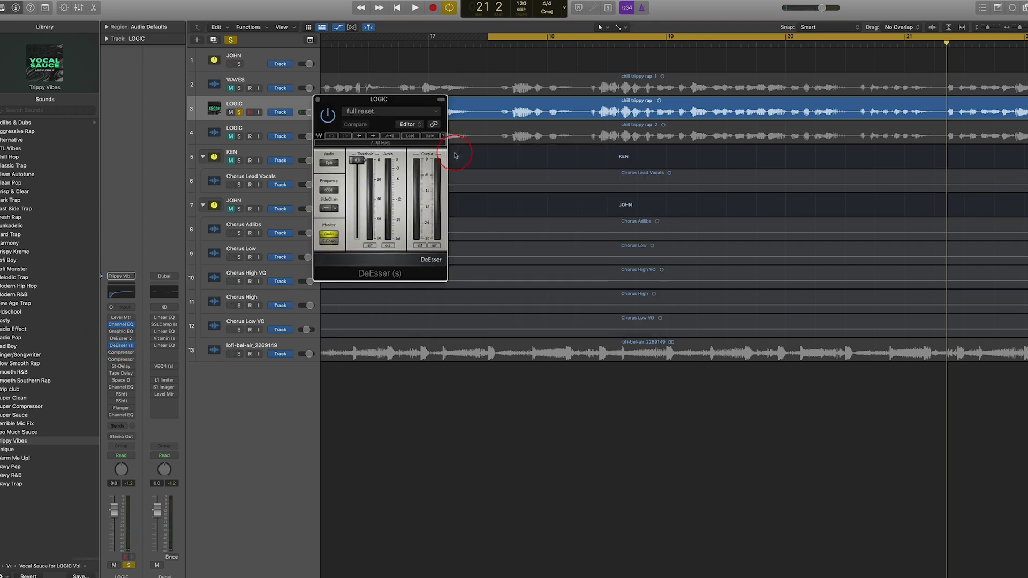
drag(395, 108, 559, 190)
click(493, 272)
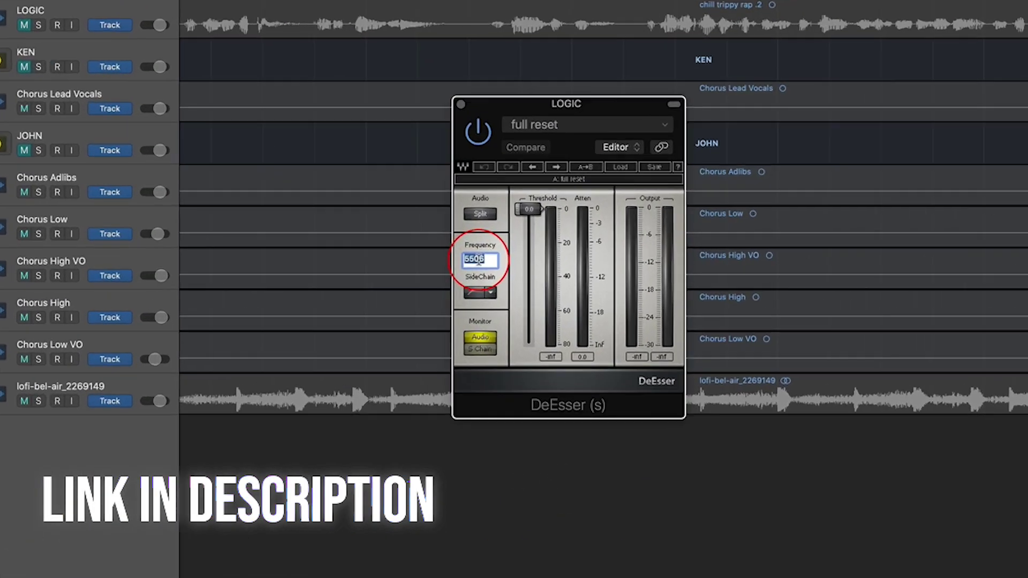
text(5800)
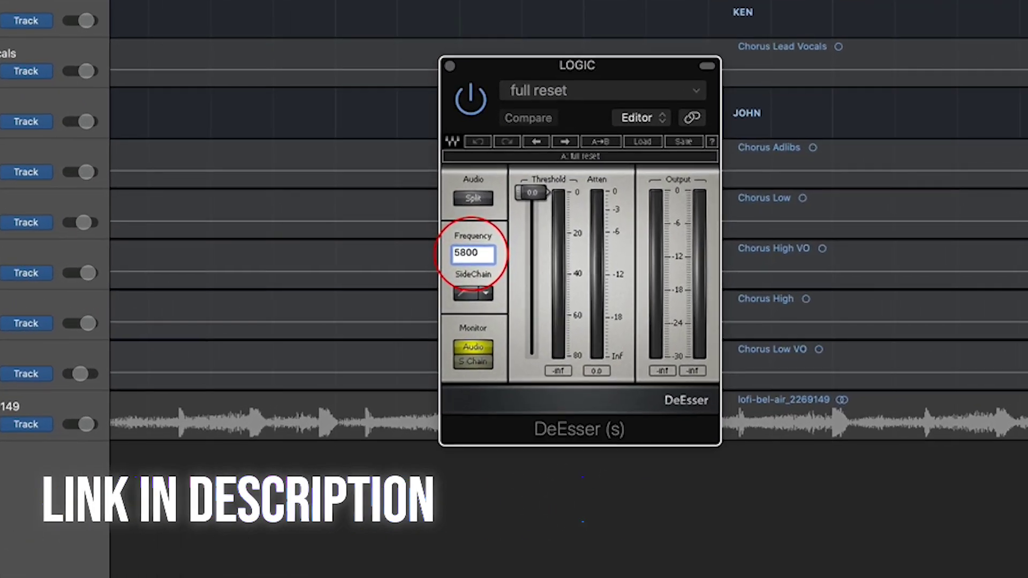
click(472, 293)
click(490, 316)
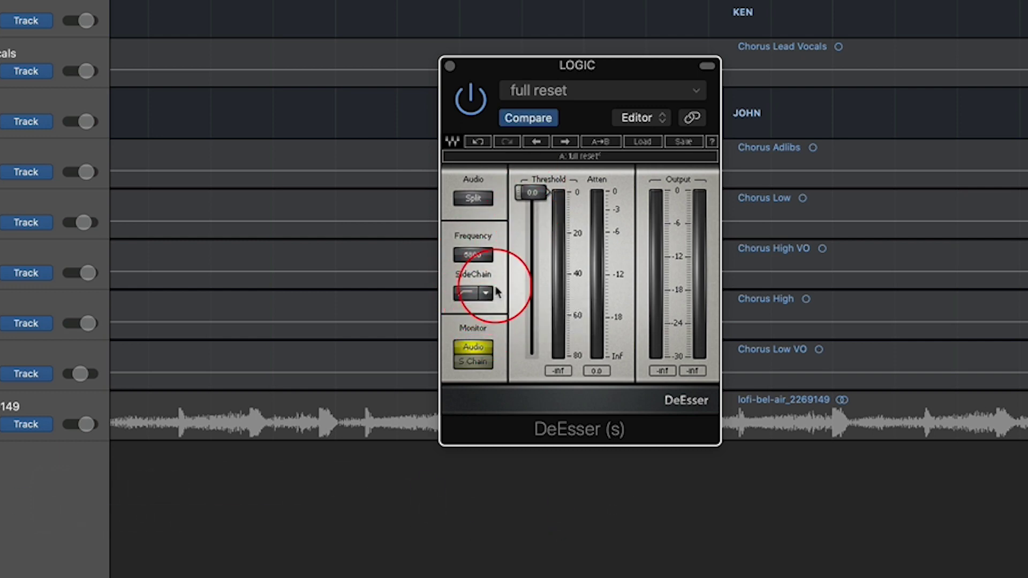
- Lower the DeEsser (s) threshold to about -41 dB while auditioning the solo vocal with and without the effect, and close the plug-in
key(space)
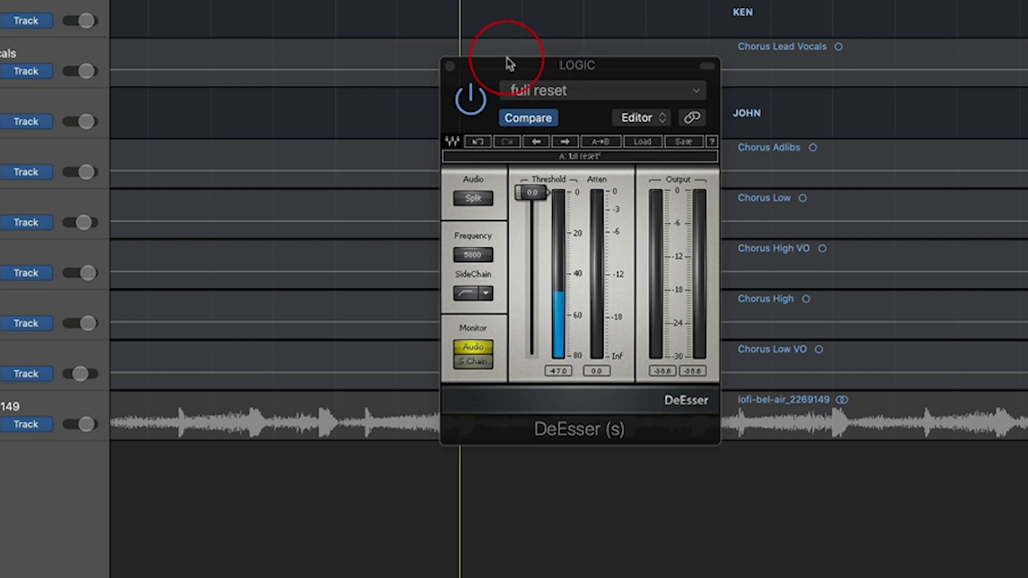
drag(530, 193, 522, 279)
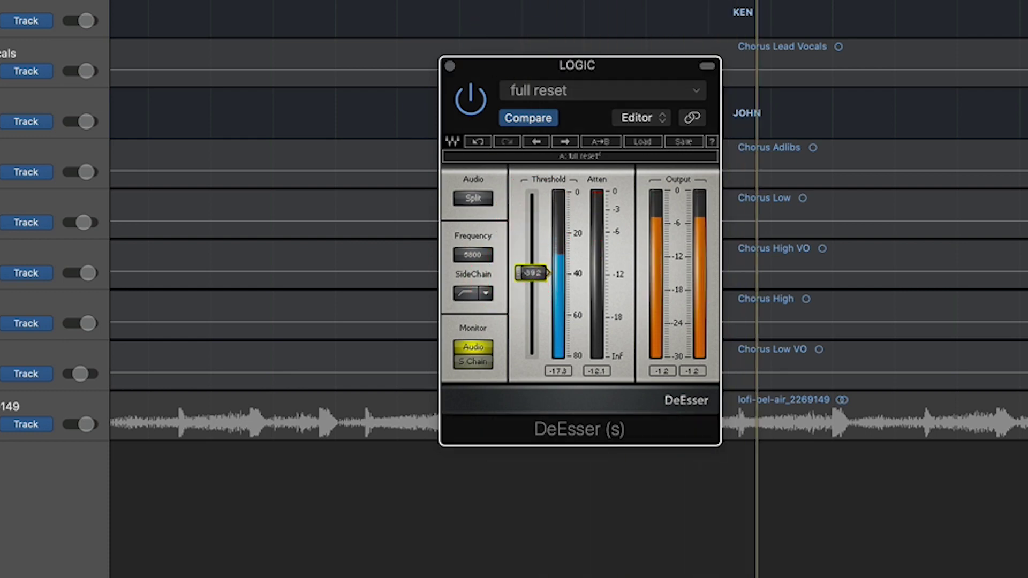
drag(519, 232, 532, 286)
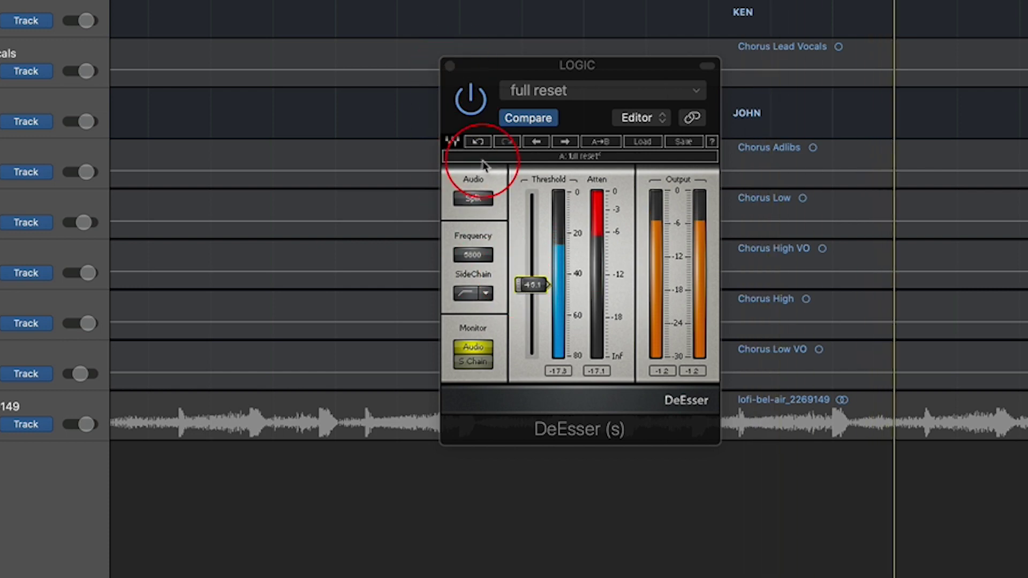
click(467, 110)
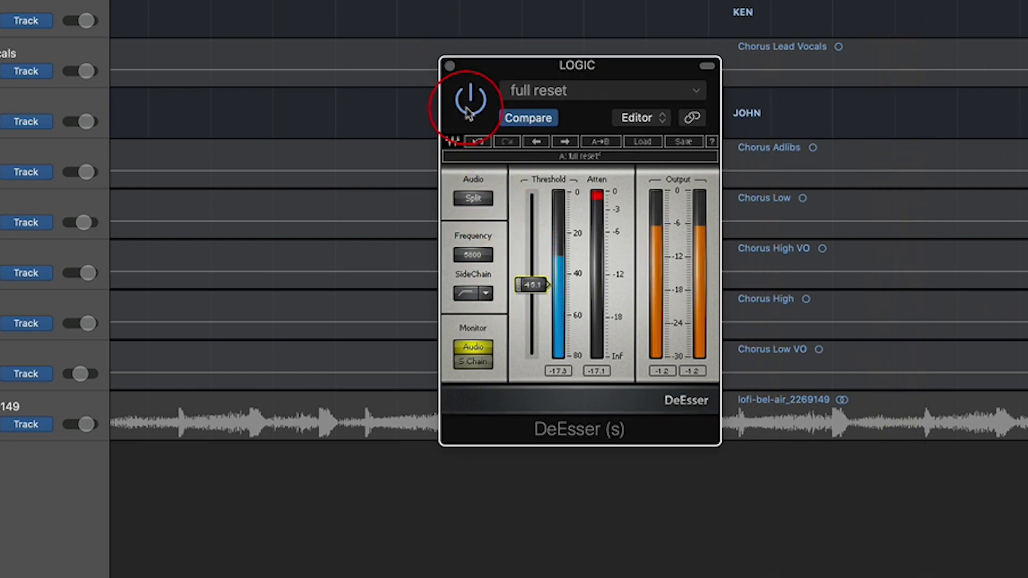
click(531, 274)
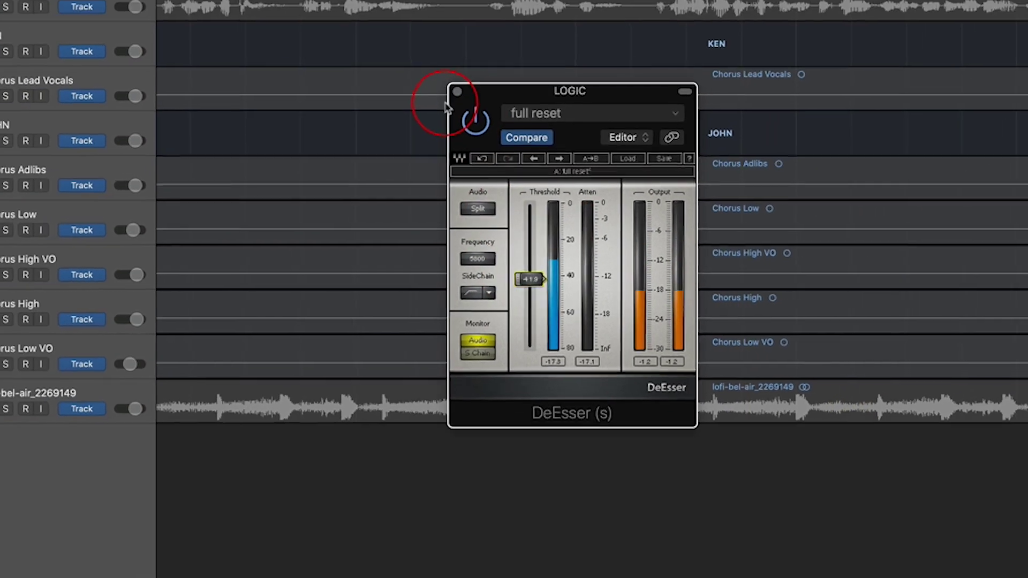
click(450, 66)
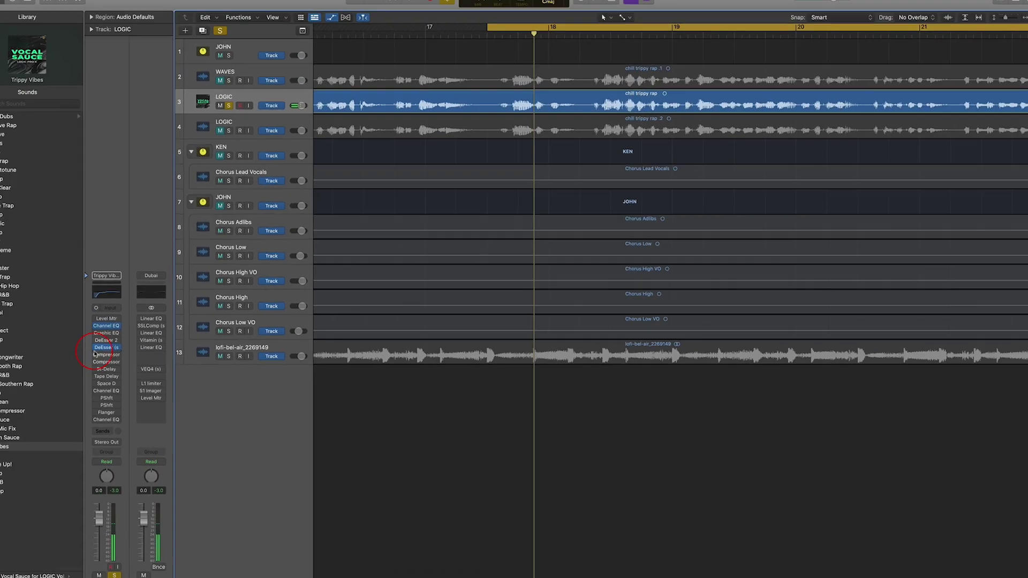
- Insert a Channel EQ directly after DeEsser (s) on the LOGIC track and cut its high shelf by 3.1 dB at 8150 Hz
click(21, 368)
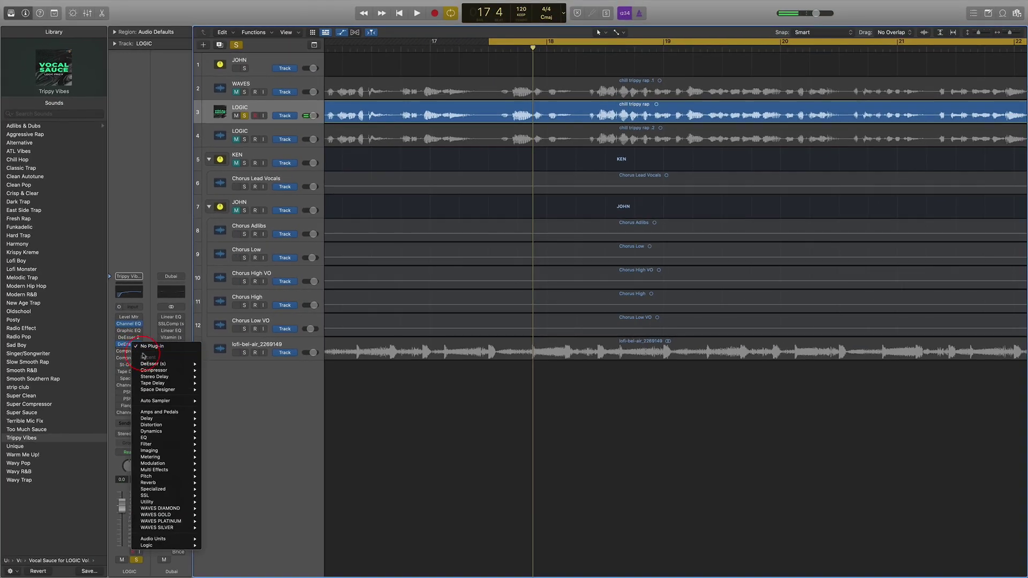
mouse_move(178, 439)
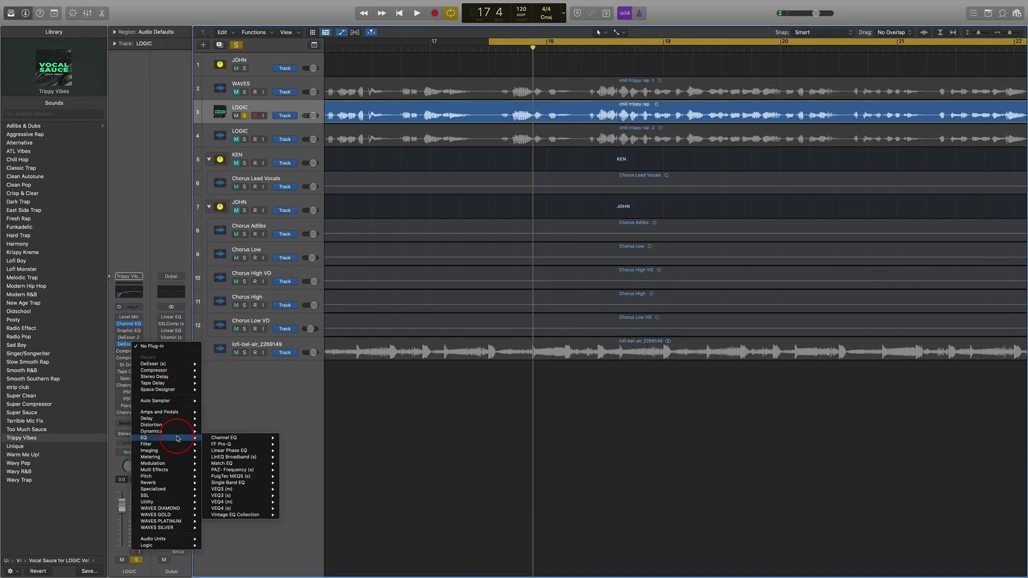
click(291, 439)
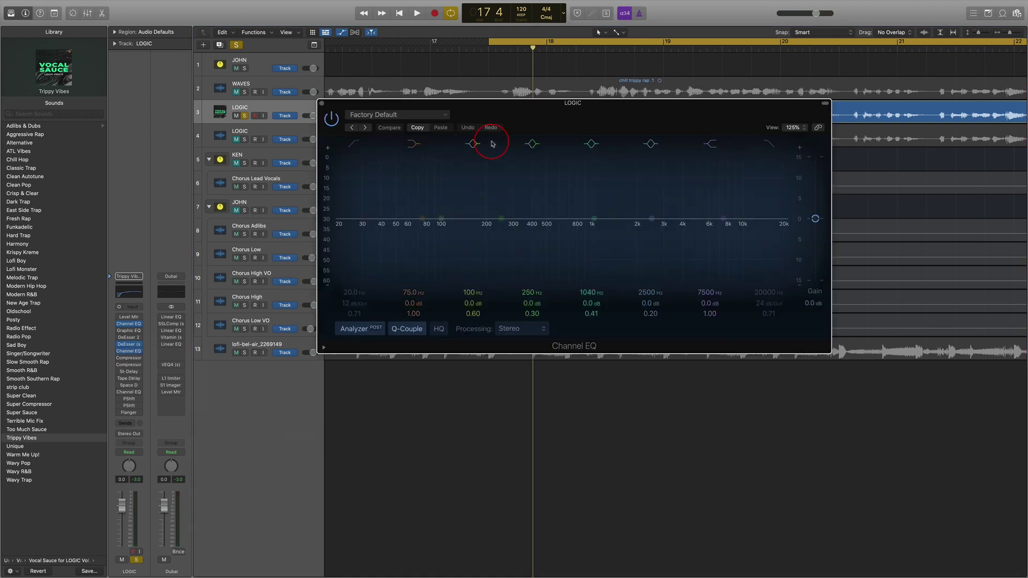
drag(592, 125, 466, 126)
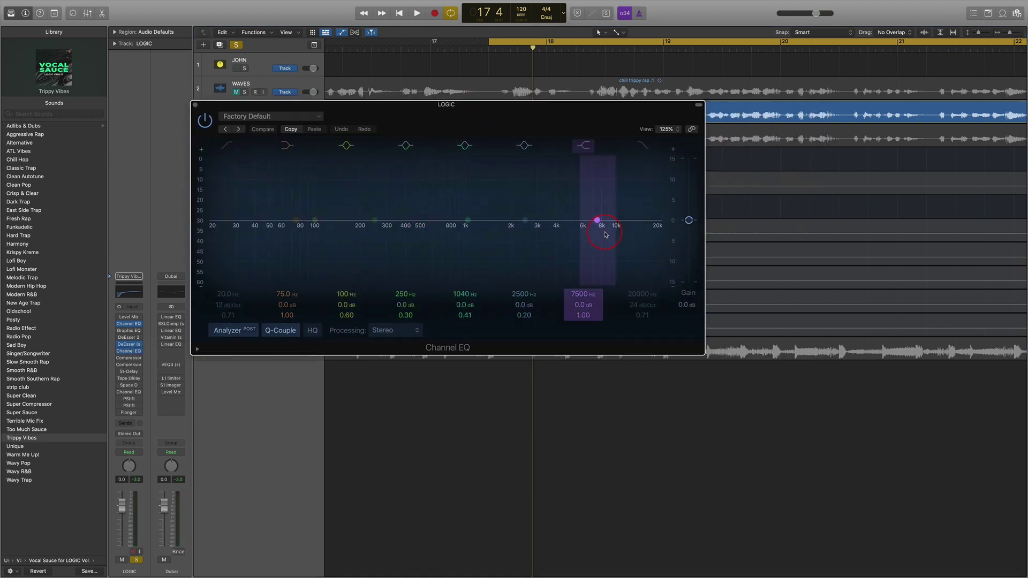
drag(606, 240, 613, 250)
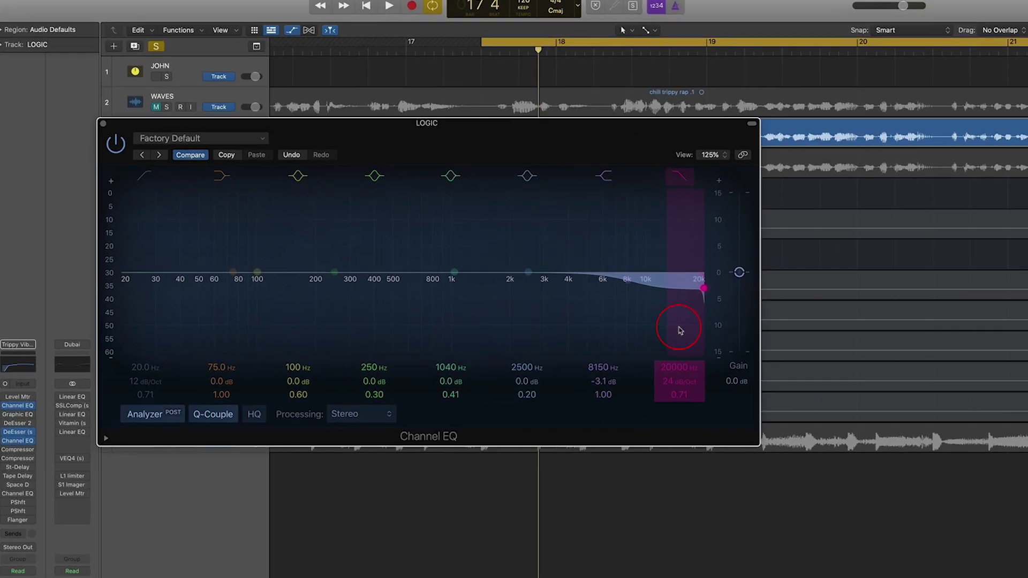
- Enable the new Channel EQ's 24 dB/Oct low-pass at 11900 Hz, audition the vocal and close the plug-in
drag(680, 330, 658, 357)
drag(472, 156, 501, 137)
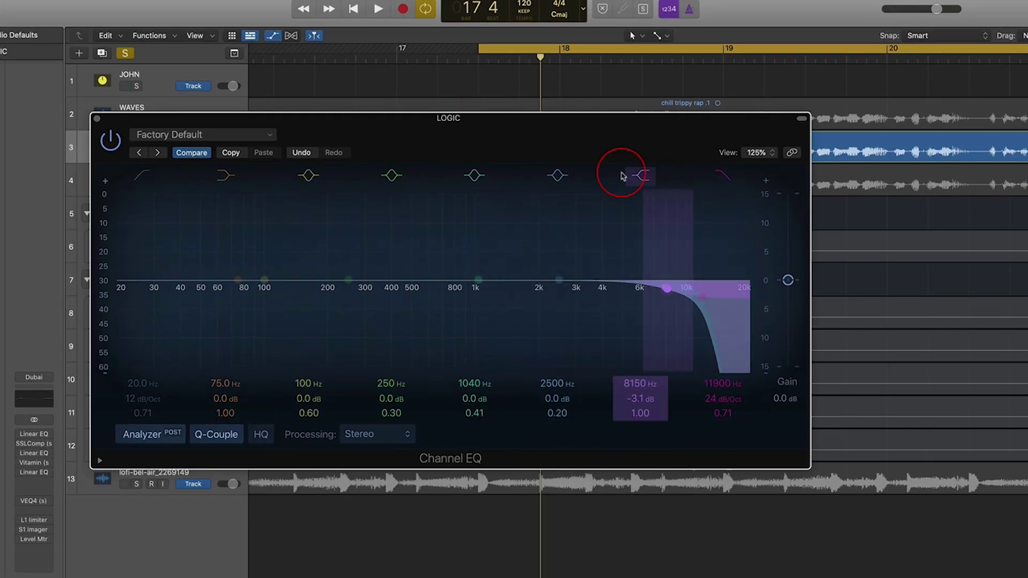
double_click(479, 63)
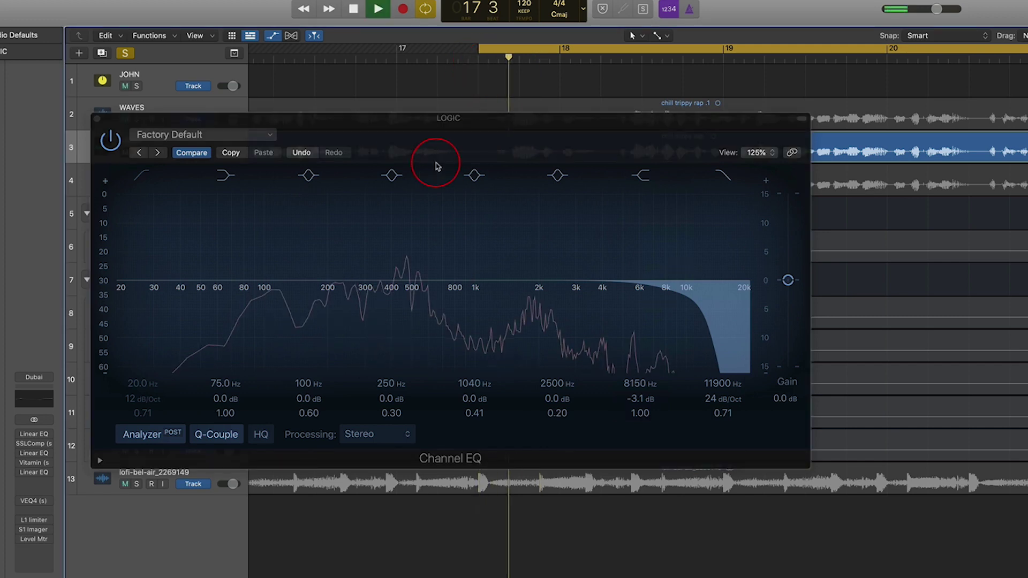
drag(395, 133, 509, 188)
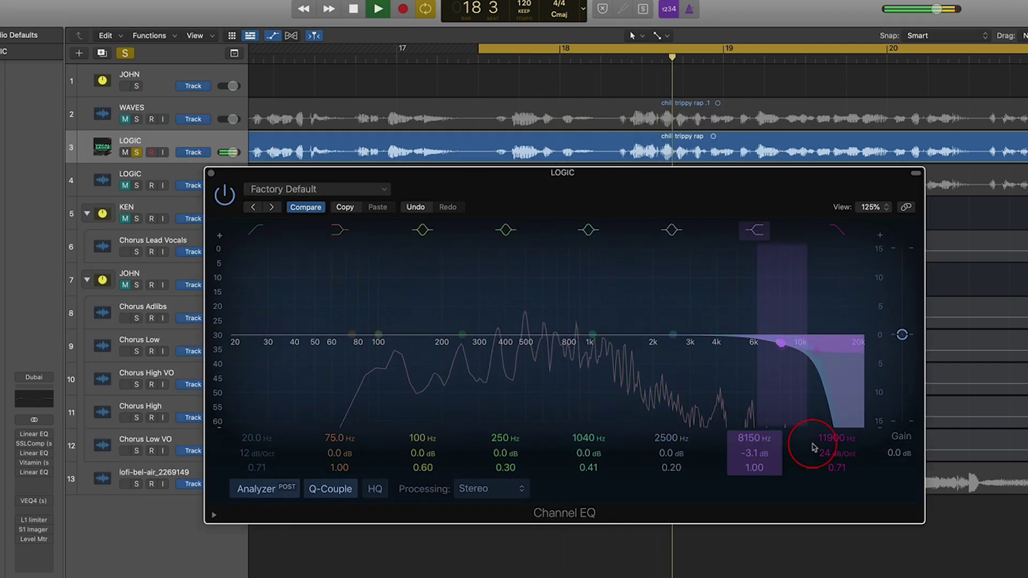
click(211, 173)
key(z)
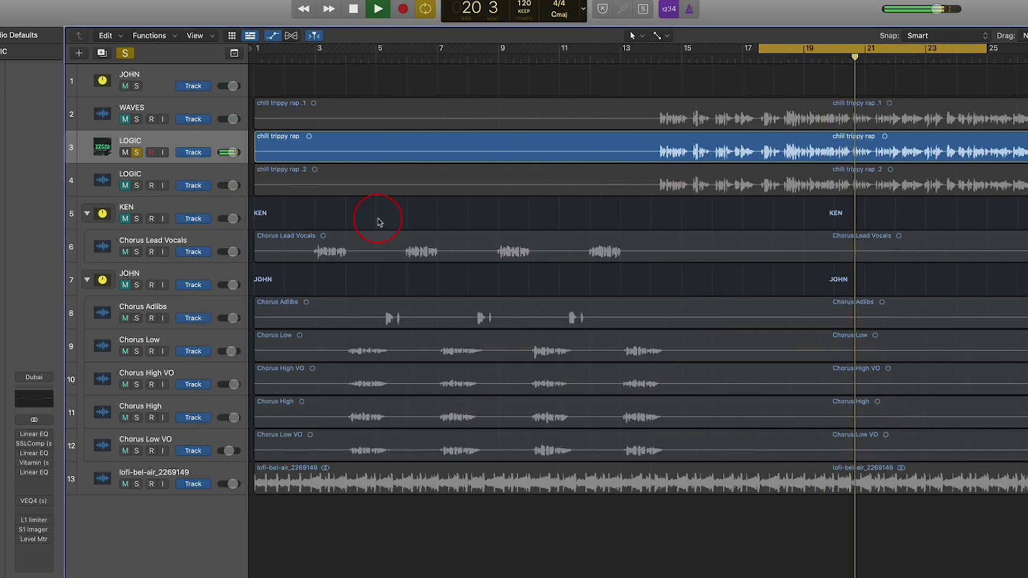